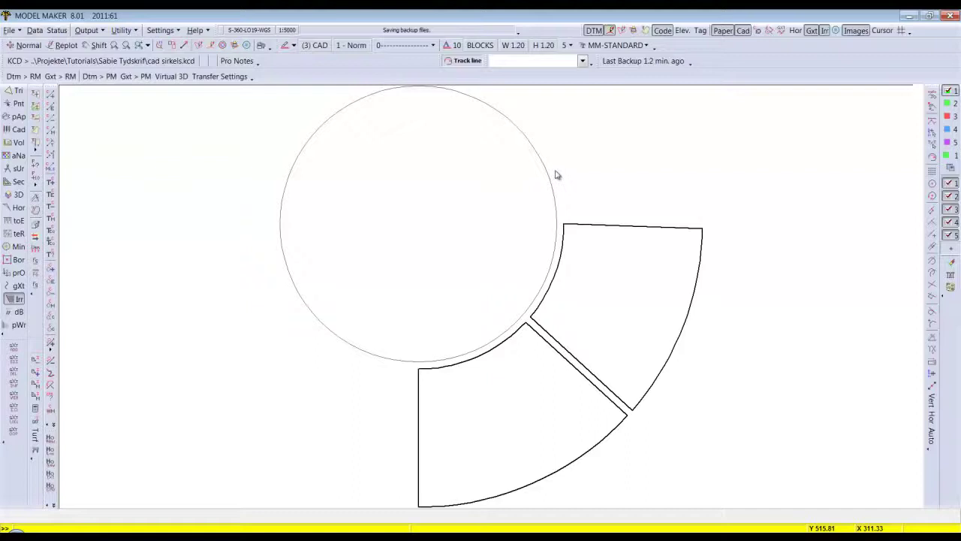
Step: Open the Irrigation window from the Irr button on the left toolbar
click(15, 299)
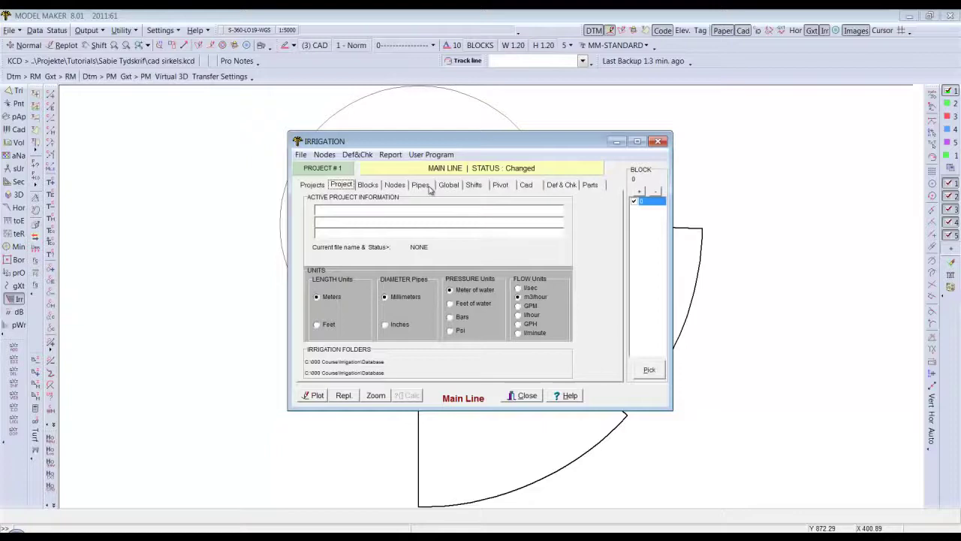
Step: In the Drip Lines database, pair the RAM 17010 emitter with the Netafim Ram 17010 Lateral pipe
click(429, 188)
click(350, 355)
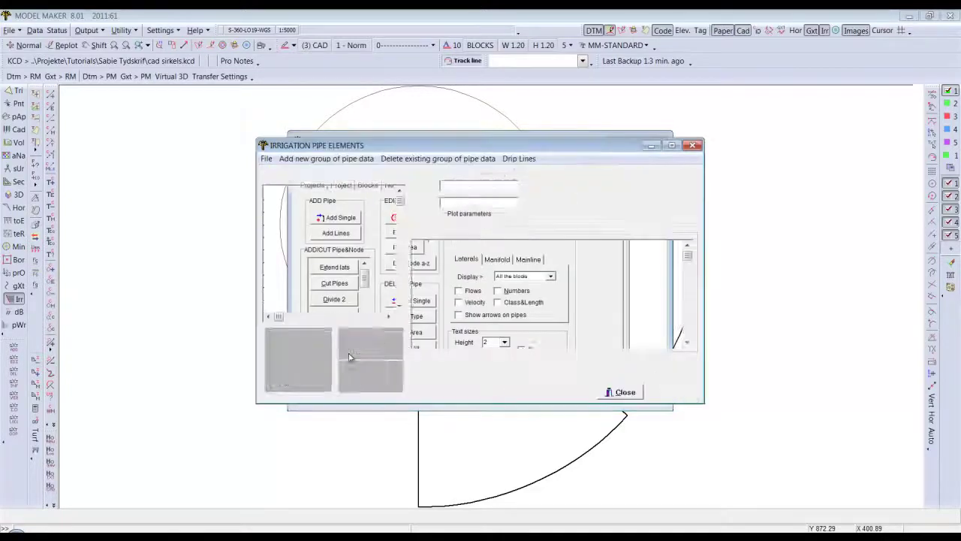
click(519, 159)
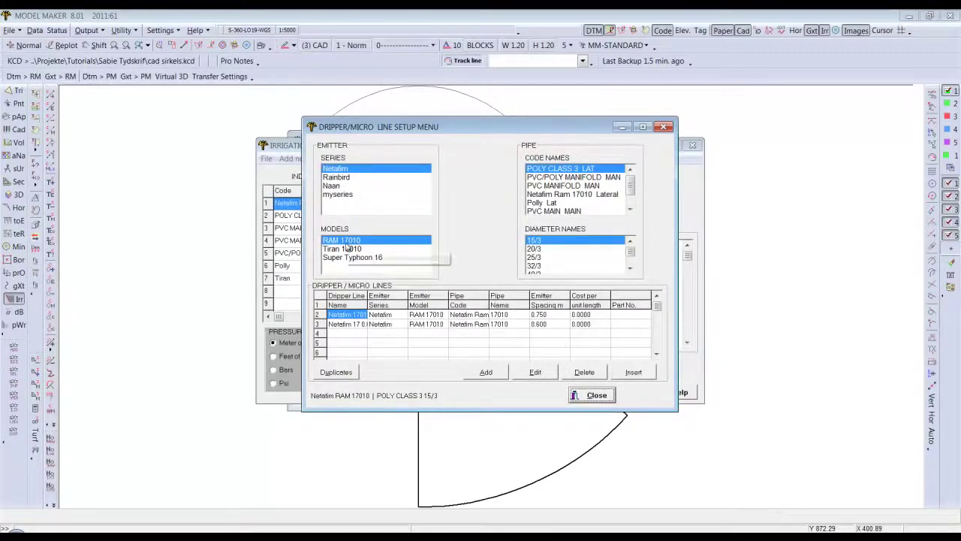
click(560, 197)
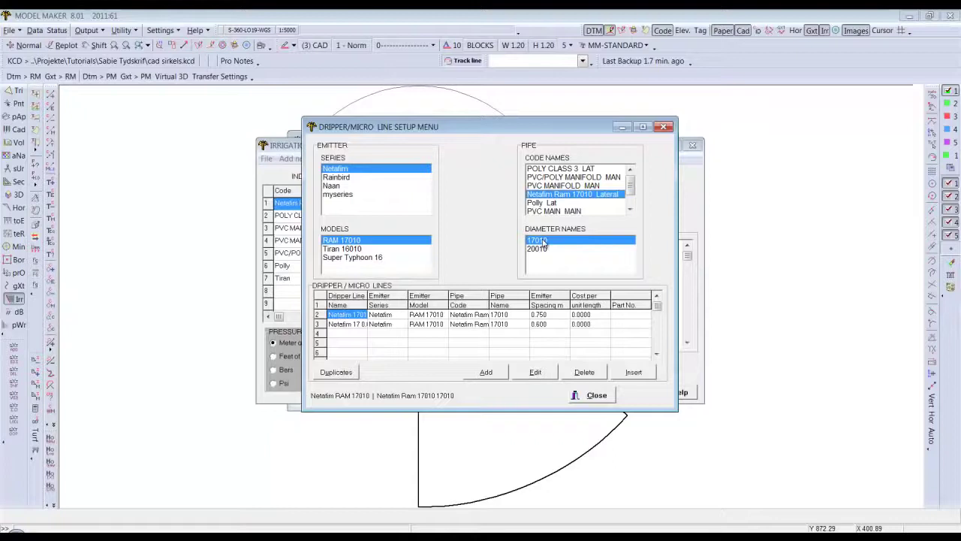
Step: Add a dripper line named '107010x3.5x0.6' with 0.6 m emitter spacing and close the setup
click(489, 372)
click(352, 335)
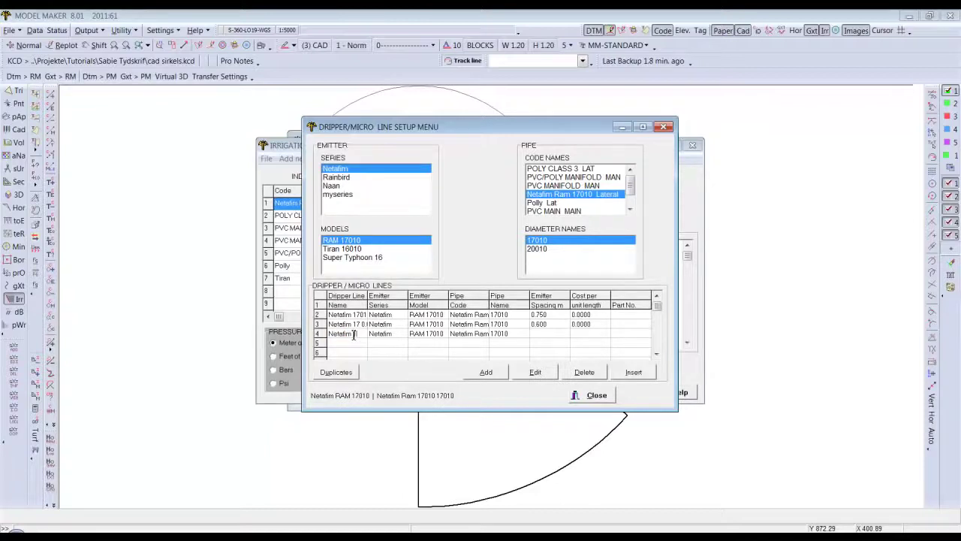
text(10)
text(7)
text(010)
text(x)
text(3.5)
text(x)
text(0)
text(.6)
click(554, 336)
text(0.6)
click(589, 395)
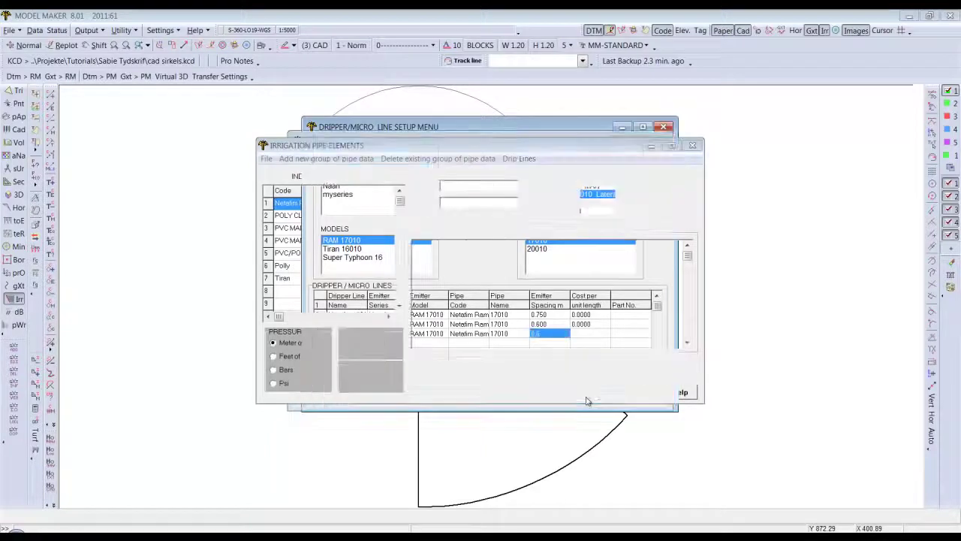
Step: Close the pipe database and the Irrigation window to show the circle and sectors drawing
click(616, 396)
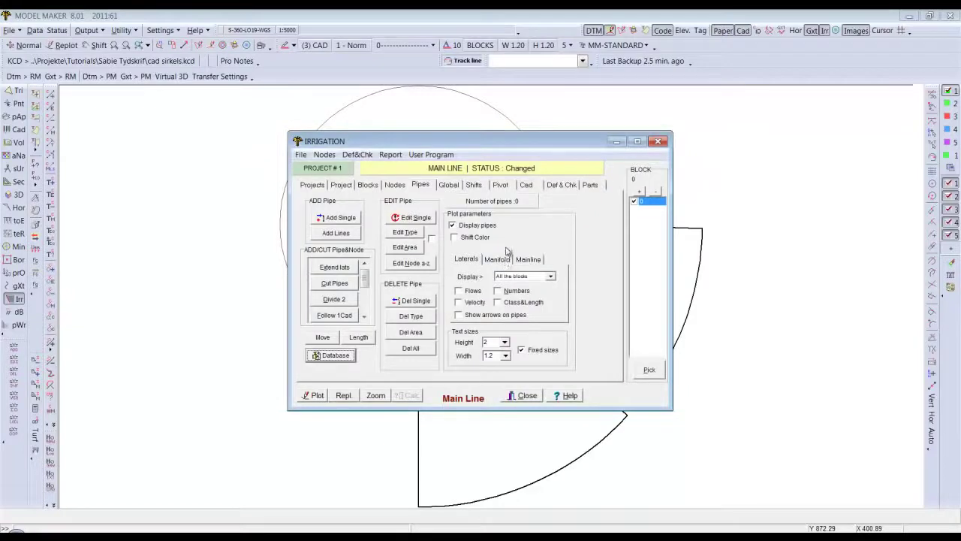
click(523, 395)
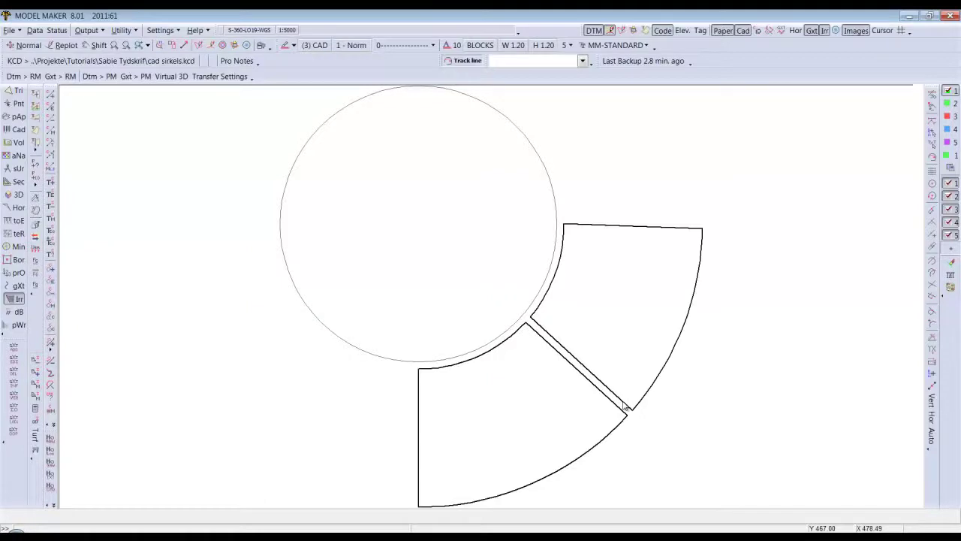
Step: Trace the right-hand sector's outline as Block 1 (10858.69 m2, 417.27 m perimeter)
click(13, 299)
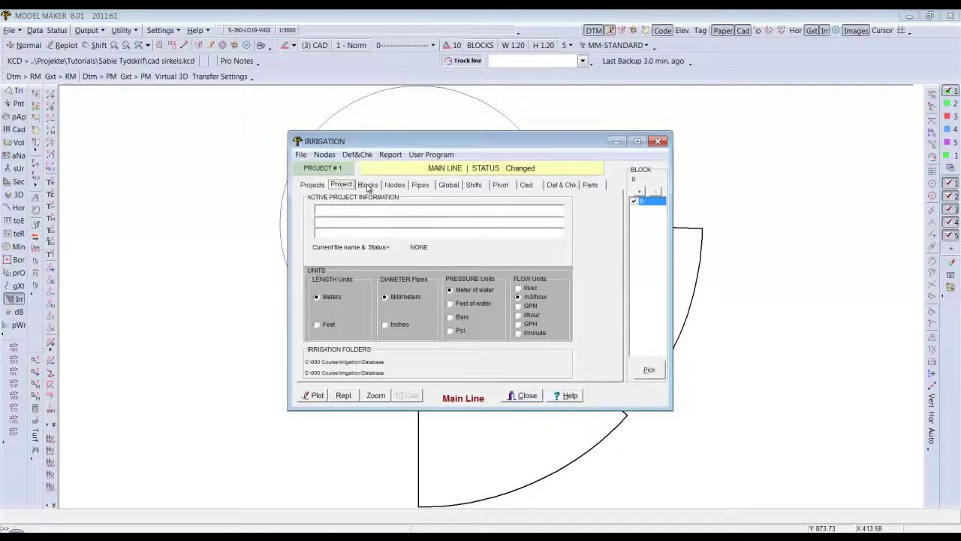
click(368, 186)
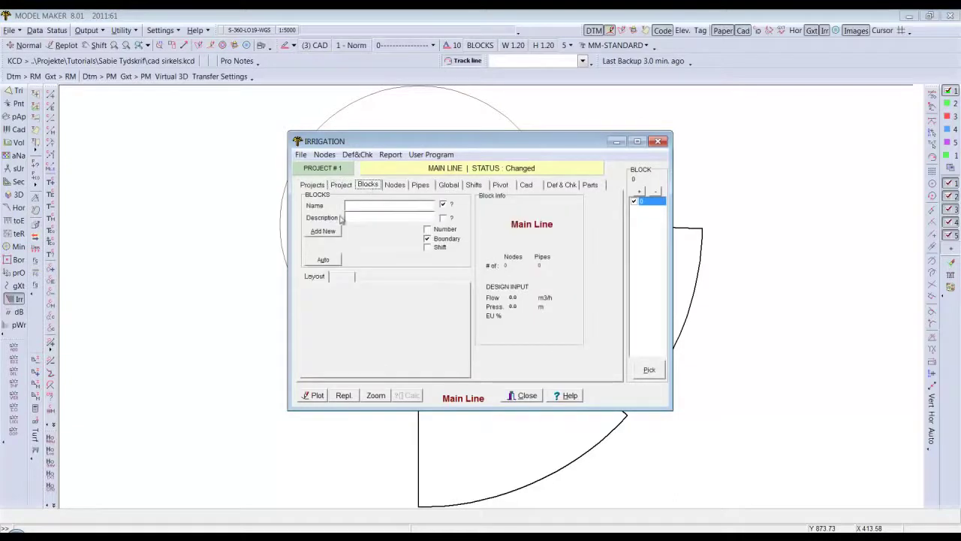
click(323, 230)
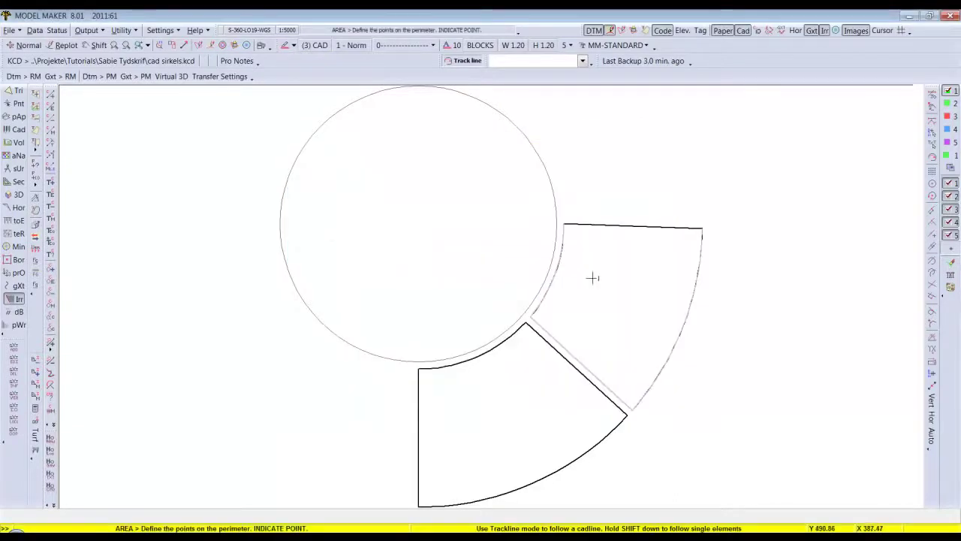
click(592, 278)
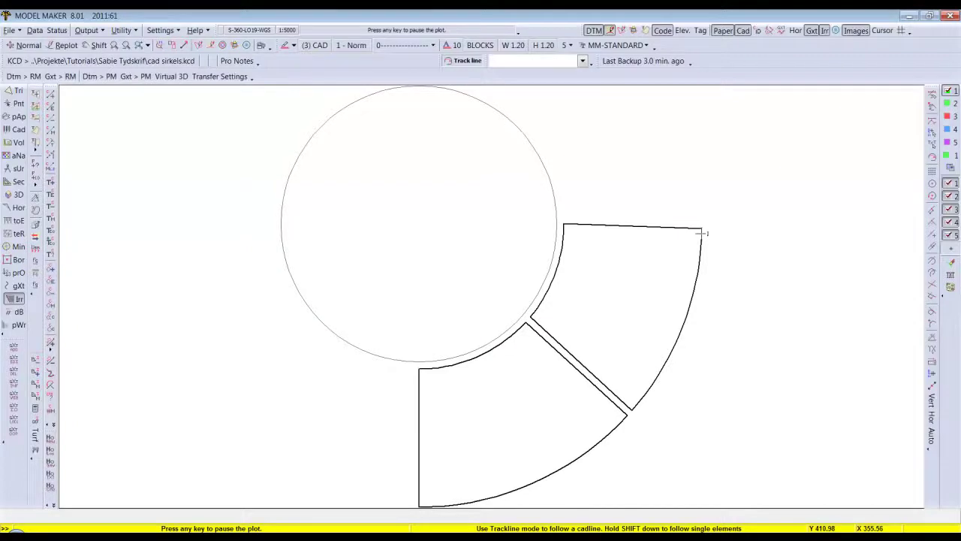
click(702, 231)
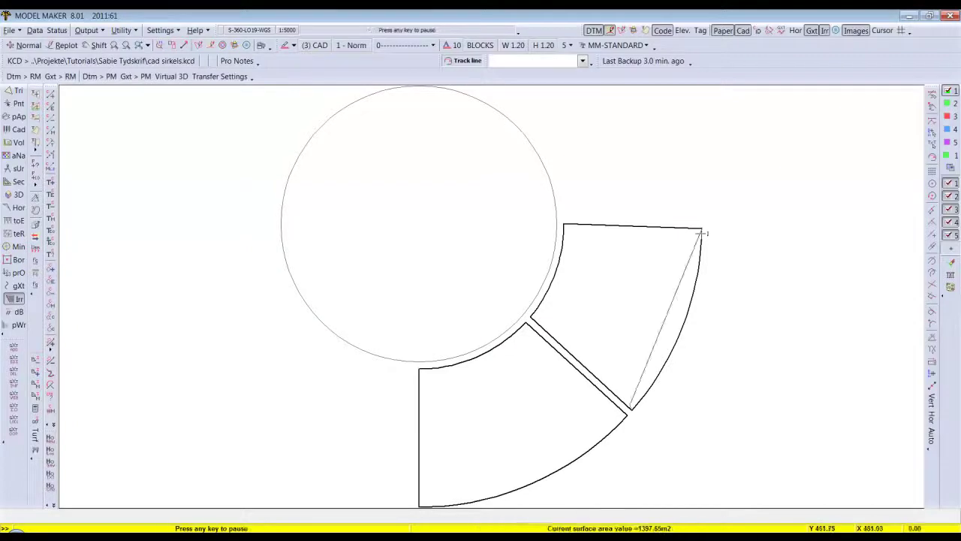
click(536, 317)
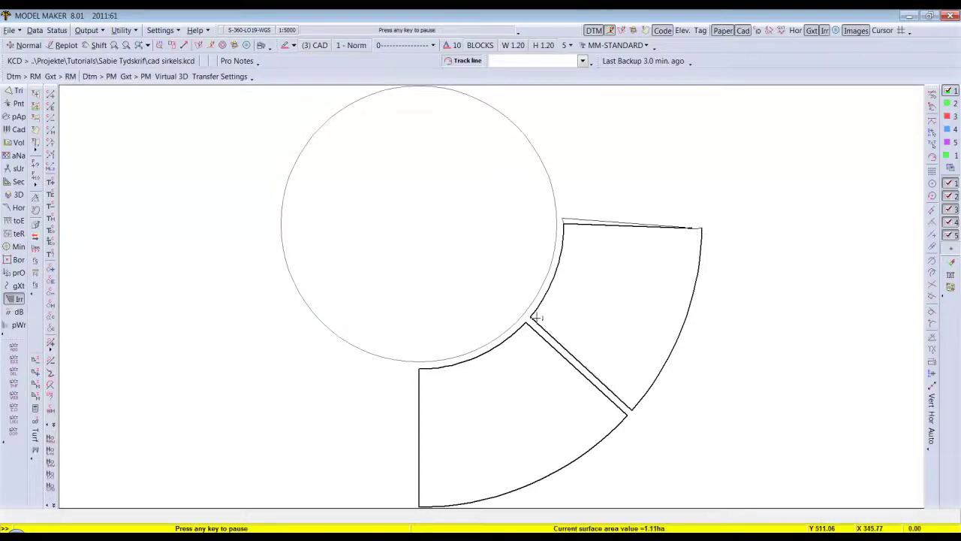
click(563, 220)
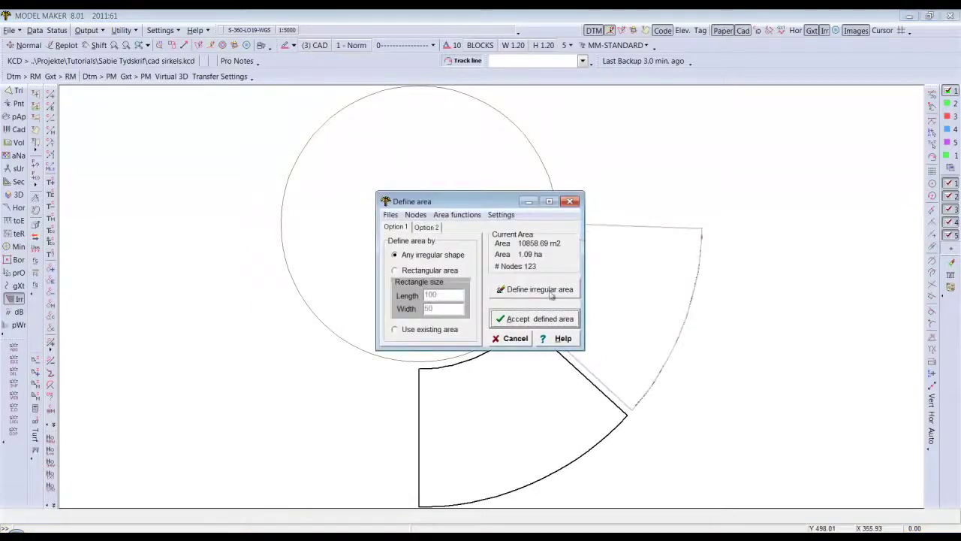
click(524, 319)
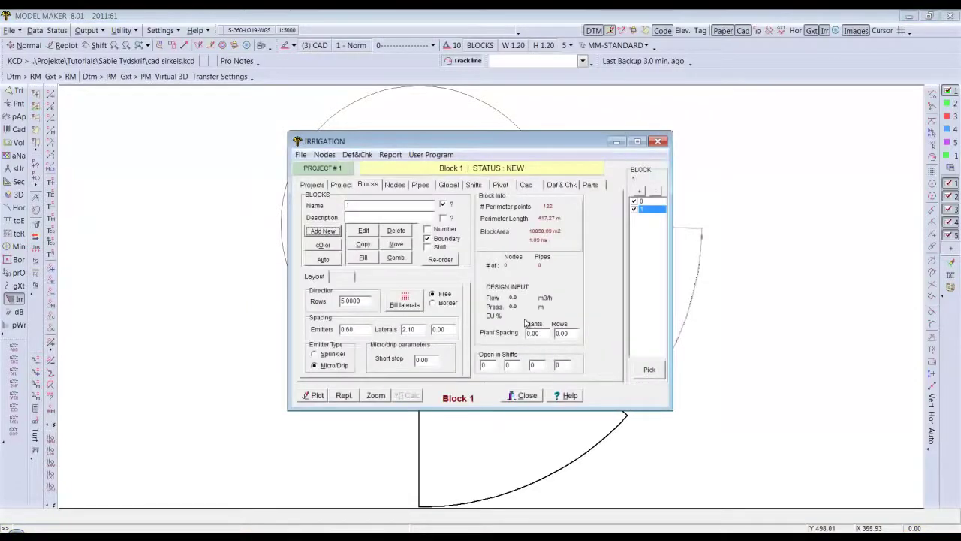
Step: Lay Block 1's laterals with Cad Circle, using the circle as base and 2.5 row spacing
click(422, 186)
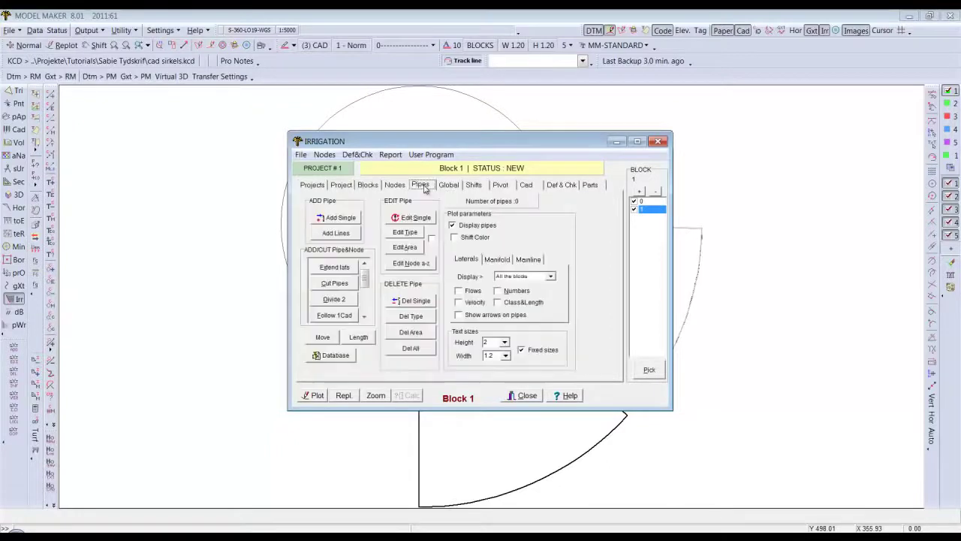
click(365, 316)
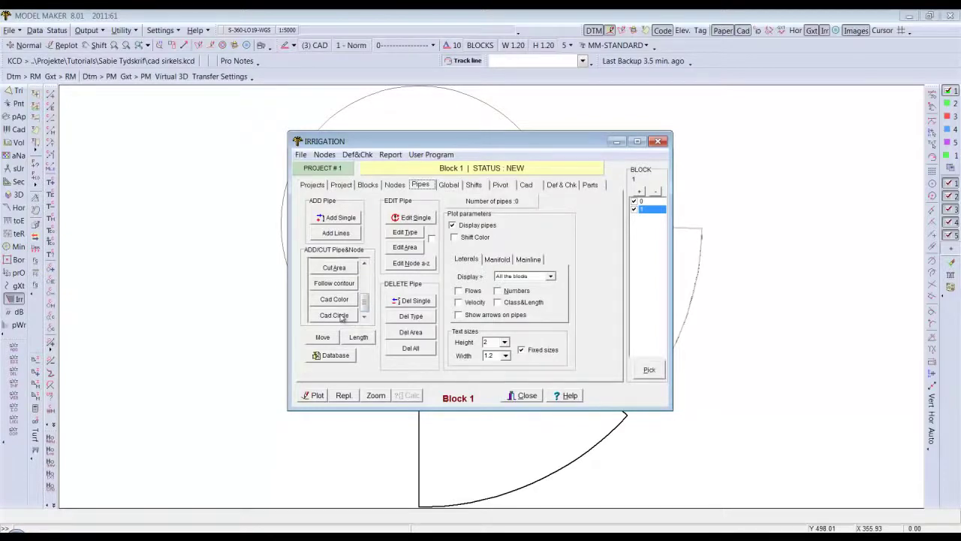
click(334, 315)
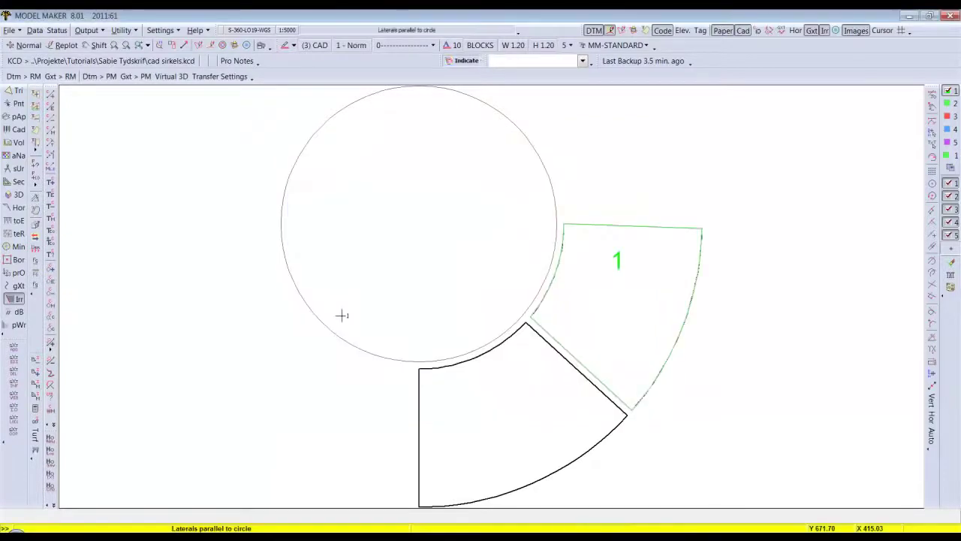
click(546, 278)
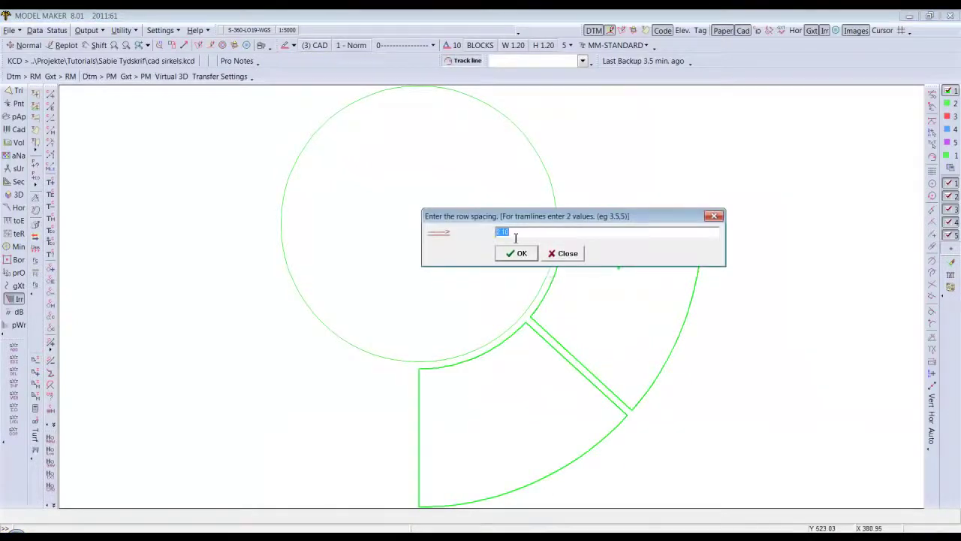
drag(513, 232, 505, 232)
text(5)
key(BackSpace)
key(BackSpace)
Step: Generate 385 laterals in Block 1 using the Netafim 17010x3.5x0.6 dripper line
click(521, 255)
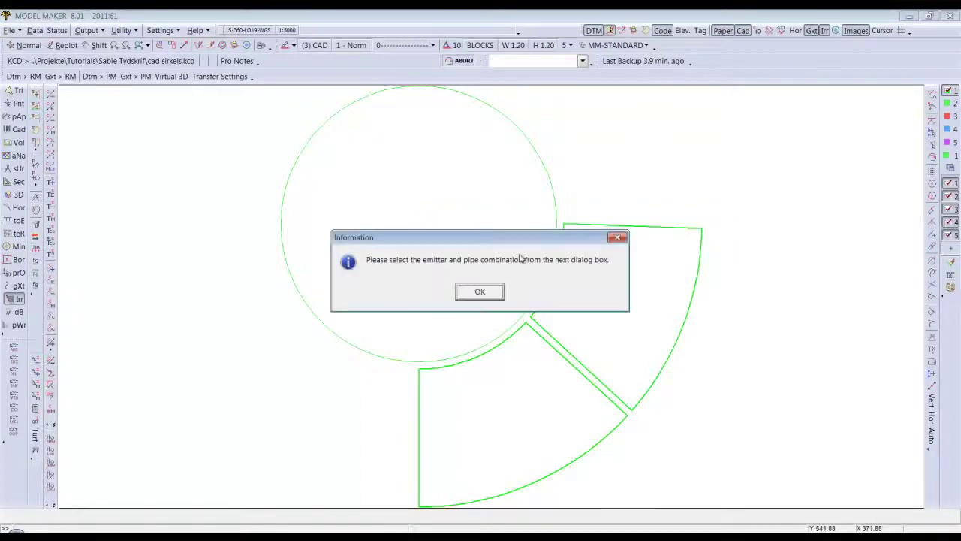
click(490, 295)
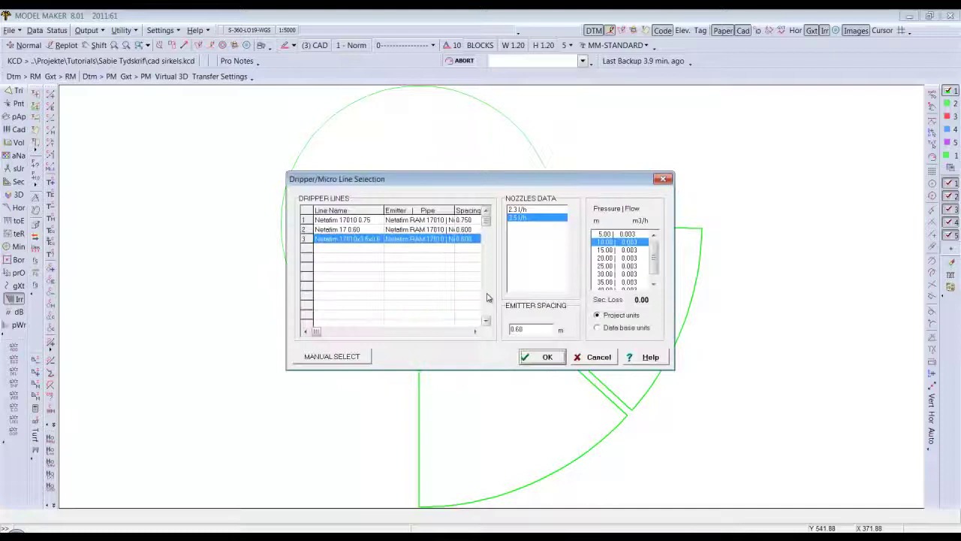
click(358, 242)
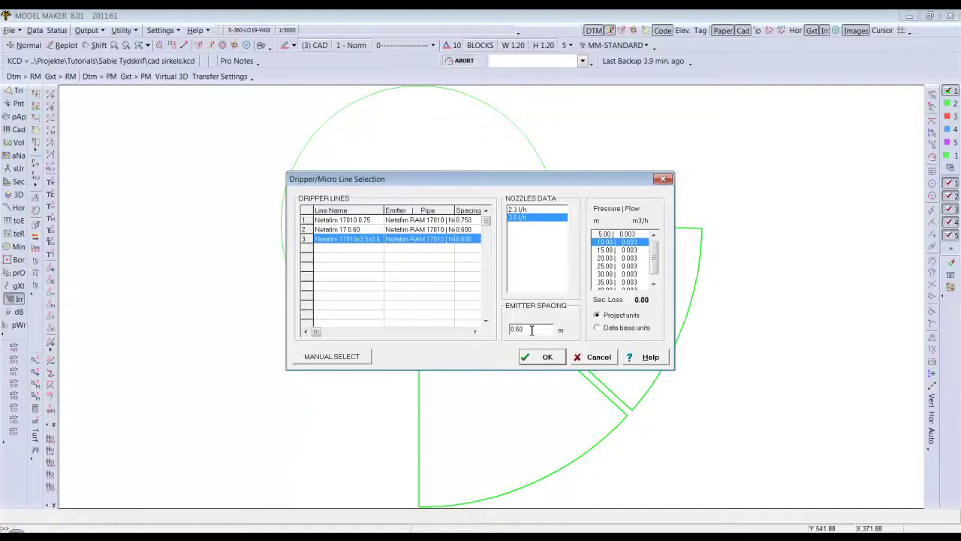
click(377, 221)
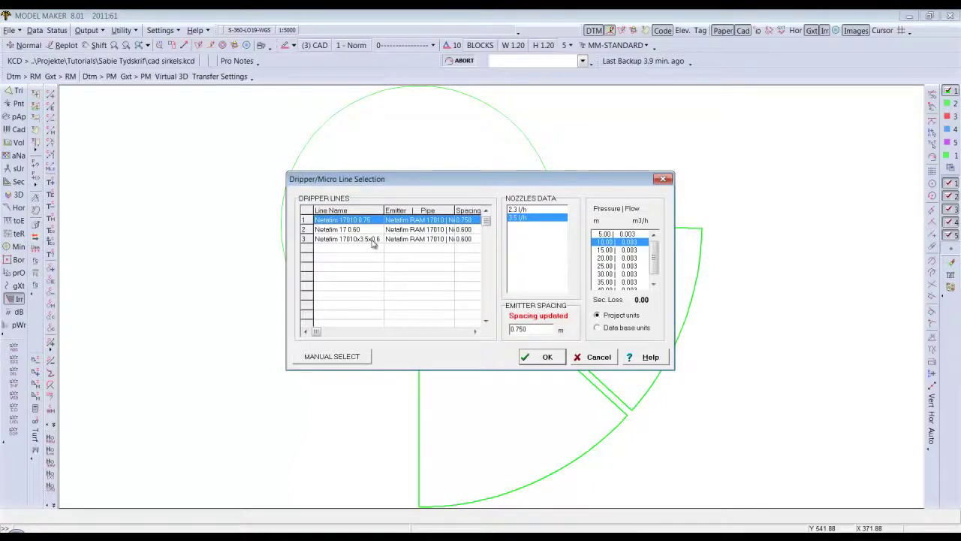
click(374, 241)
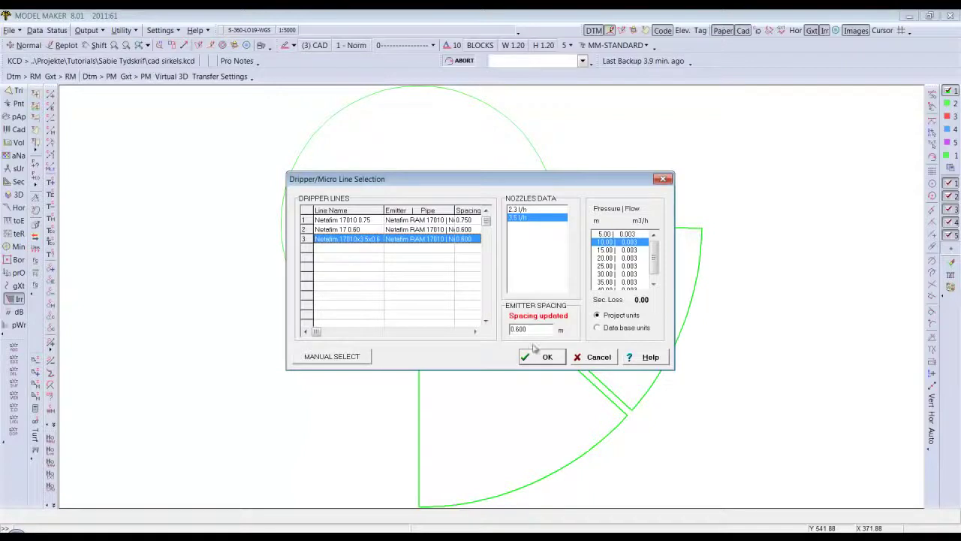
click(546, 356)
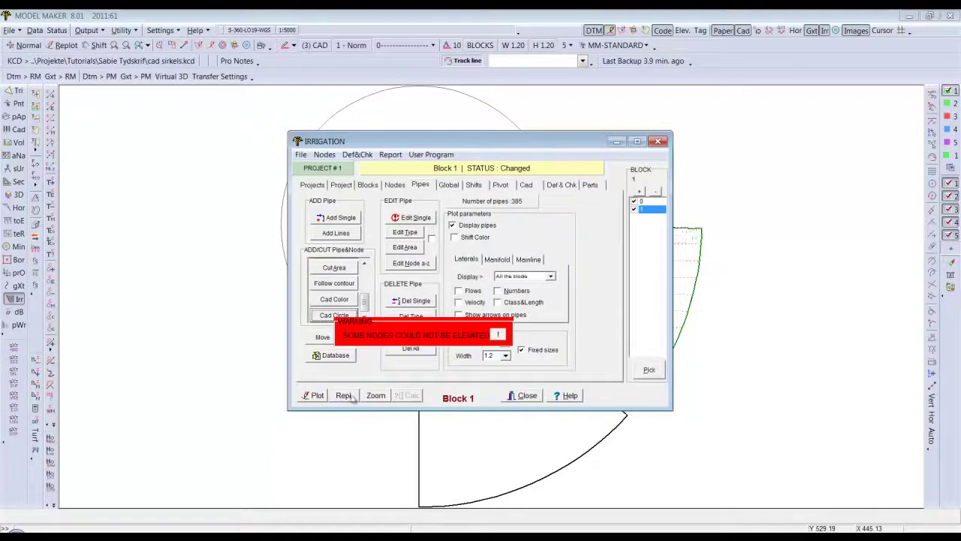
Step: Close the Irrigation window with Repl. to replot Block 1's parallel laterals
click(379, 396)
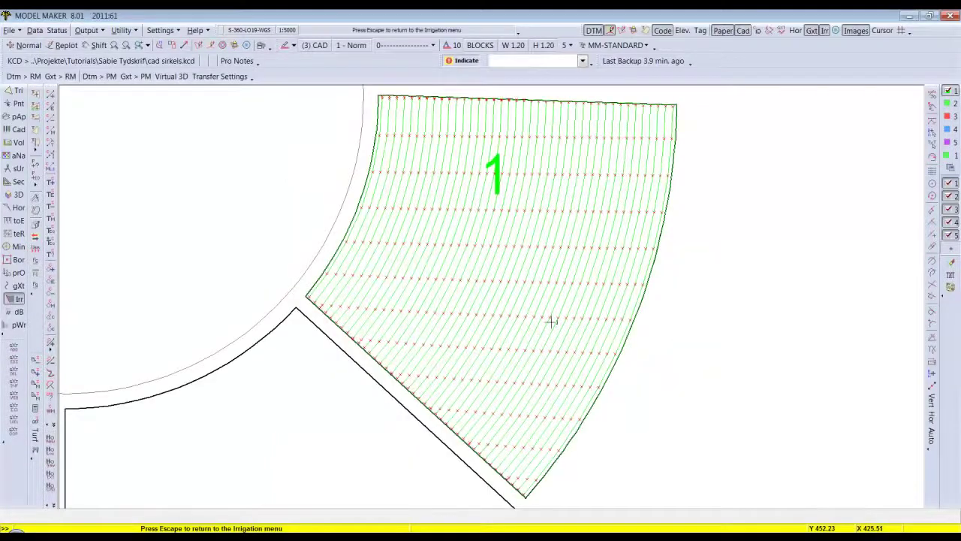